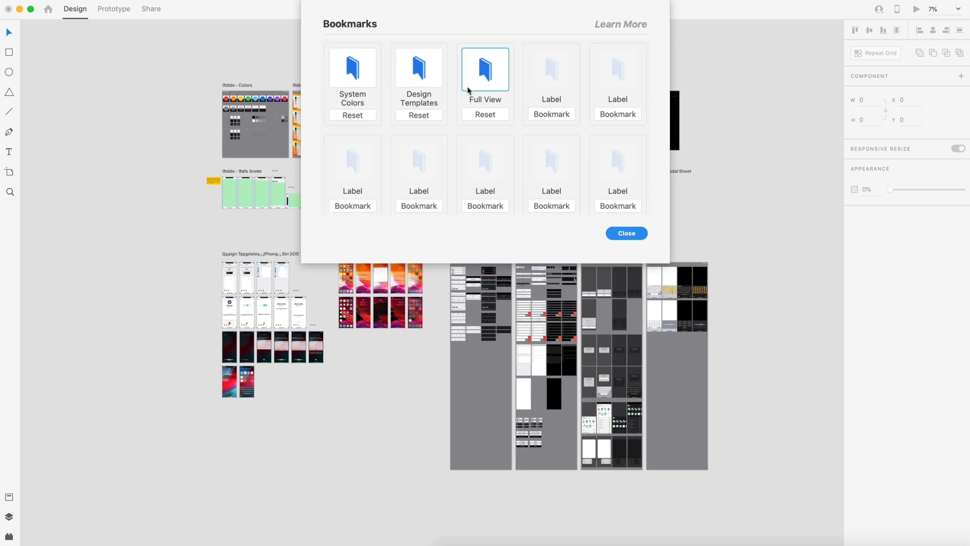
- Jump to the System Colors, Design Templates and Full View bookmarks one after another
{"action": "left_click", "coordinate": [354, 64]}
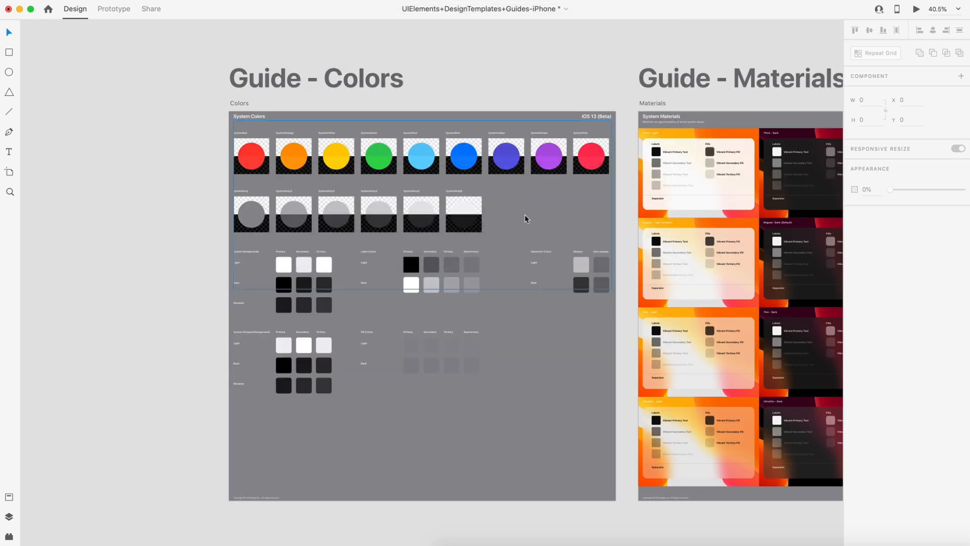
{"action": "key", "text": "super+shift+b"}
{"action": "left_click", "coordinate": [429, 71]}
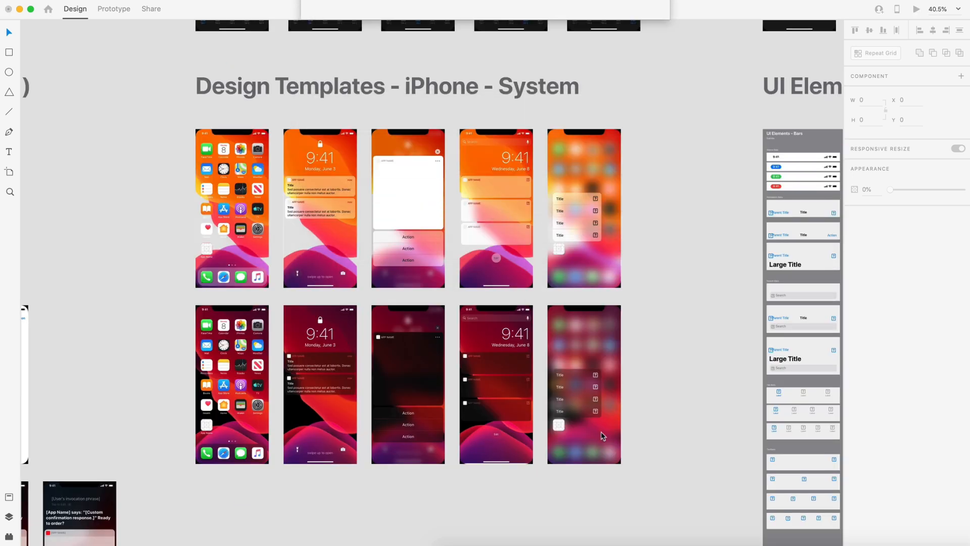
{"action": "key", "text": "super+shift+b"}
{"action": "left_click", "coordinate": [510, 89]}
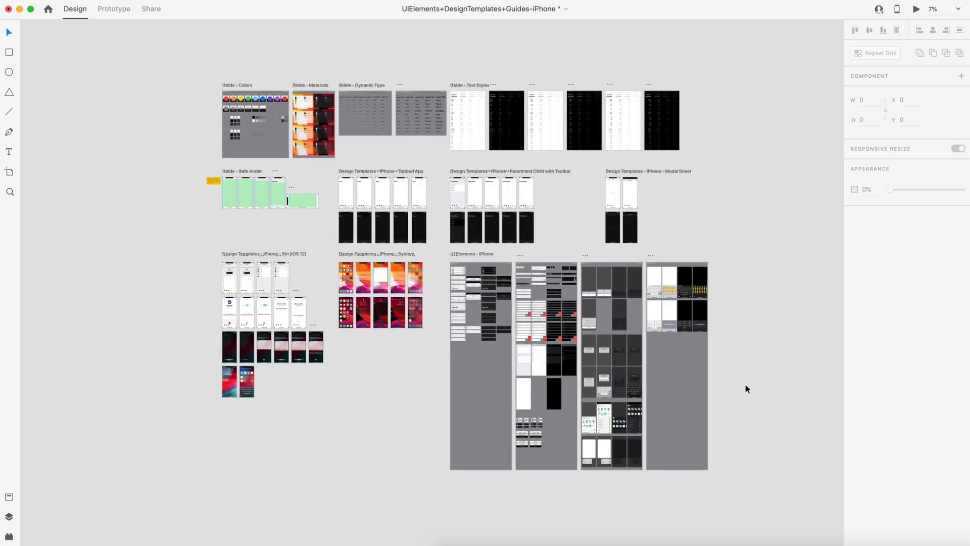
- Bookmark a close-up view of the keyboards on the UI Elements - System artboard in the first free bookmark slot
{"action": "scroll", "coordinate": [740, 358], "scroll_direction": "up", "scroll_amount": 5}
{"action": "scroll", "coordinate": [567, 235], "scroll_direction": "up", "scroll_amount": 2}
{"action": "scroll", "coordinate": [533, 230], "scroll_direction": "up", "scroll_amount": 3}
{"action": "scroll", "coordinate": [490, 251], "scroll_direction": "up", "scroll_amount": 5}
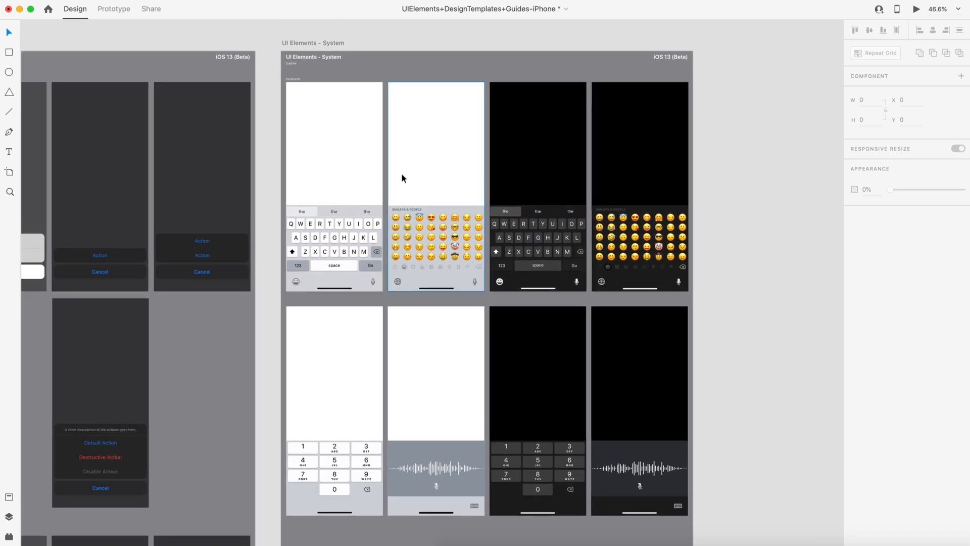
{"action": "key", "text": "super+shift+b"}
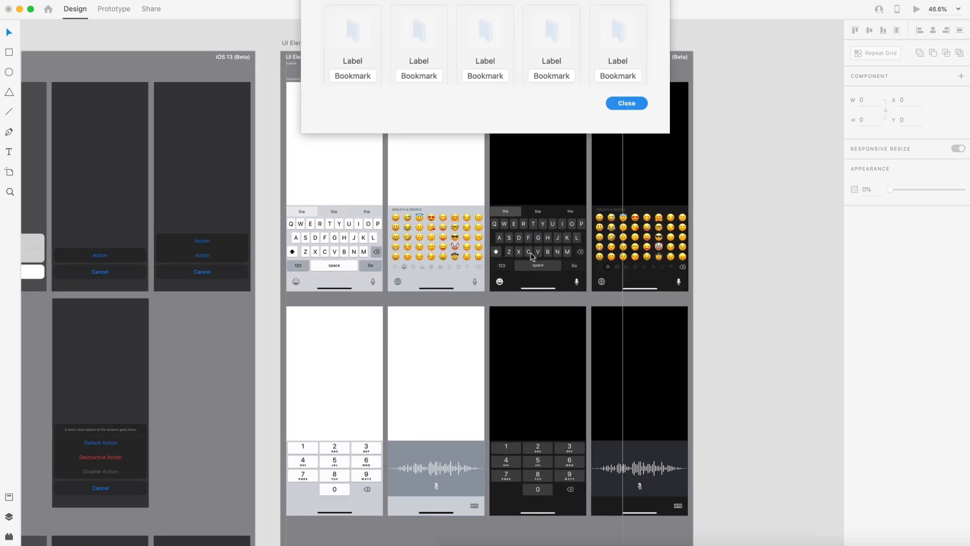
{"action": "left_click", "coordinate": [549, 115]}
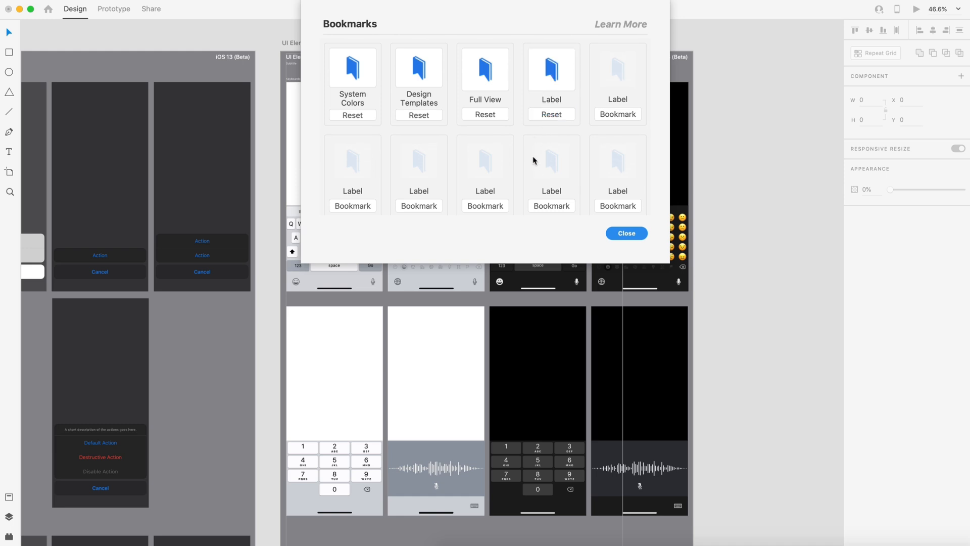
- Label the new bookmark Keyboards, save it and close the bookmarks dialog
{"action": "left_click", "coordinate": [551, 99]}
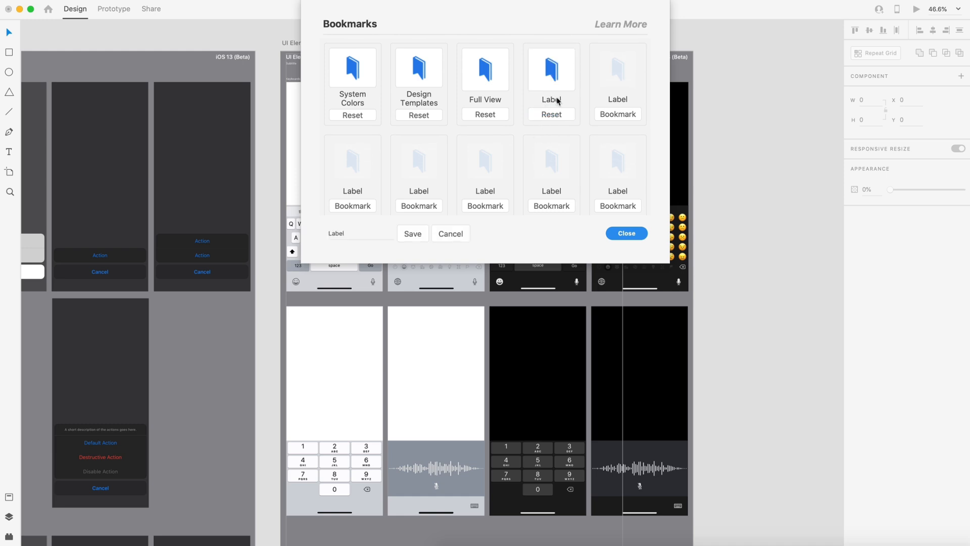
{"action": "left_click", "coordinate": [356, 233]}
{"action": "type", "text": "Keyboards"}
{"action": "left_click", "coordinate": [407, 235]}
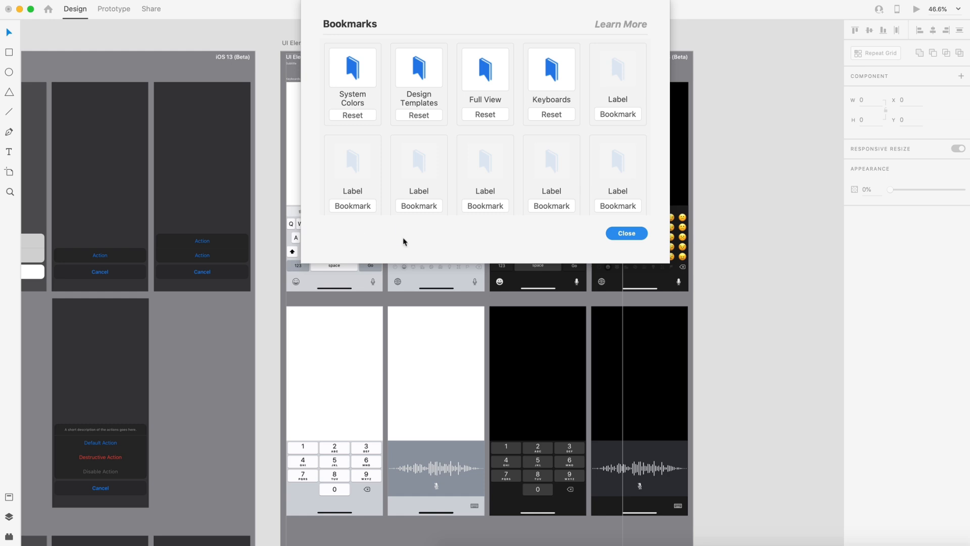
{"action": "left_click", "coordinate": [617, 238]}
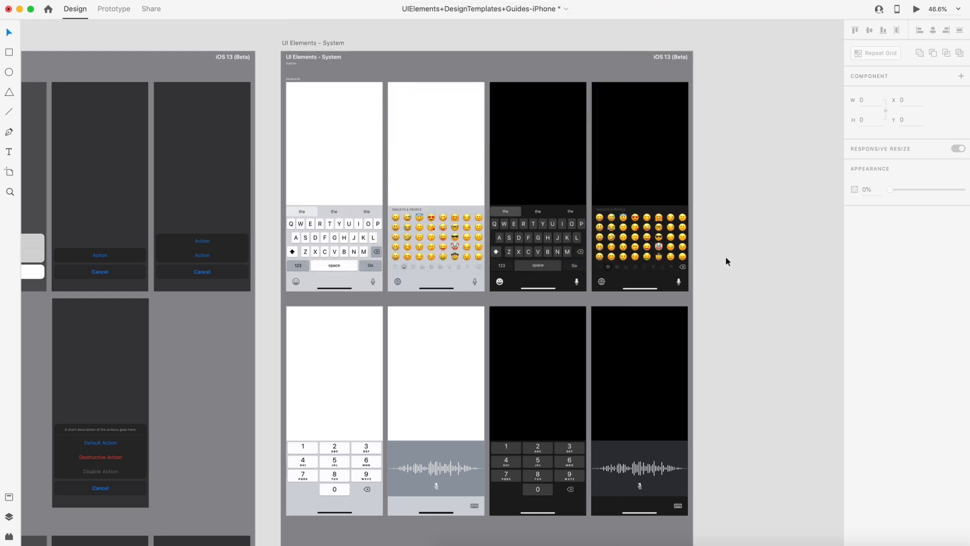
- Go to the Design Templates bookmark and return to the view saved as Keyboards
{"action": "left_click", "coordinate": [418, 75]}
{"action": "key", "text": "super+shift+b"}
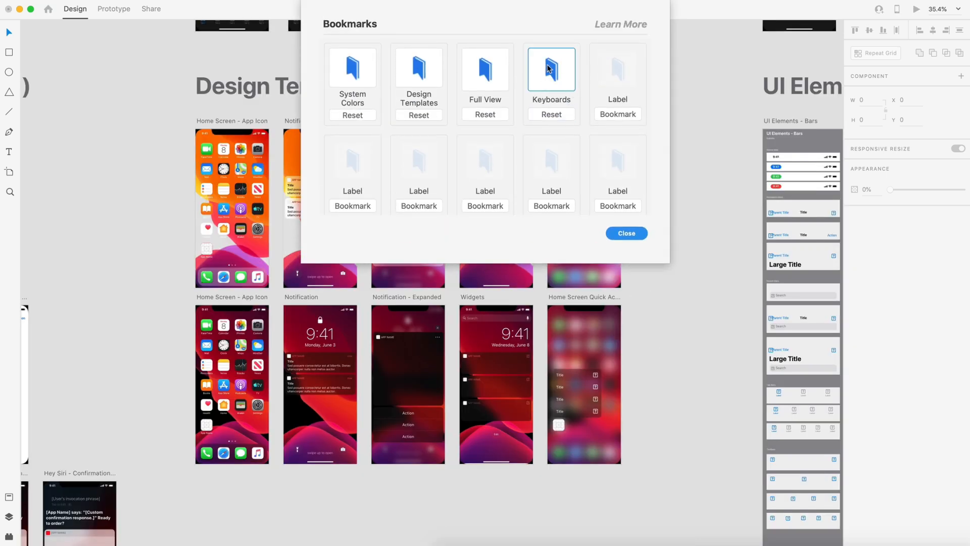
{"action": "left_click", "coordinate": [552, 75]}
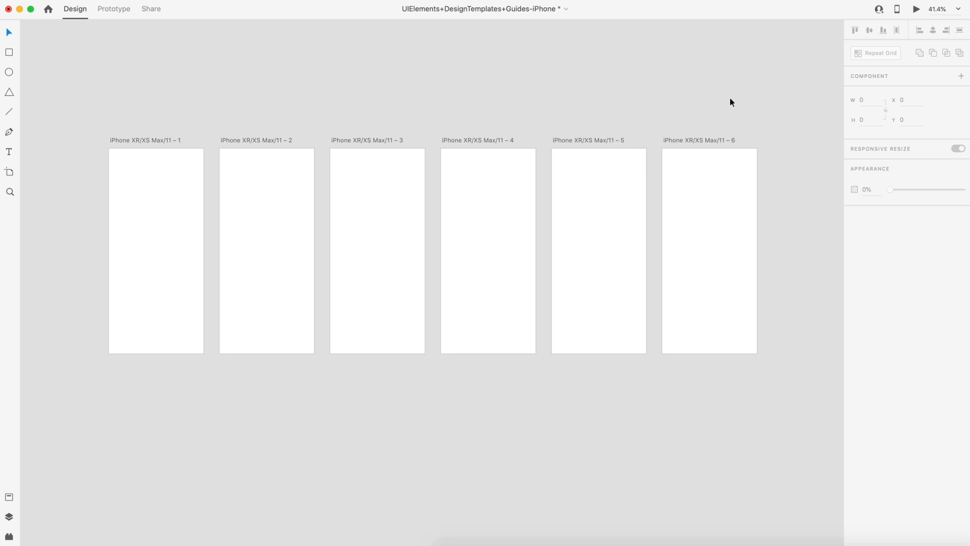
- Select all six iPhone XR/XS Max/11 artboards and enter Artboard as the base name for a batch rename
{"action": "left_click", "coordinate": [150, 140]}
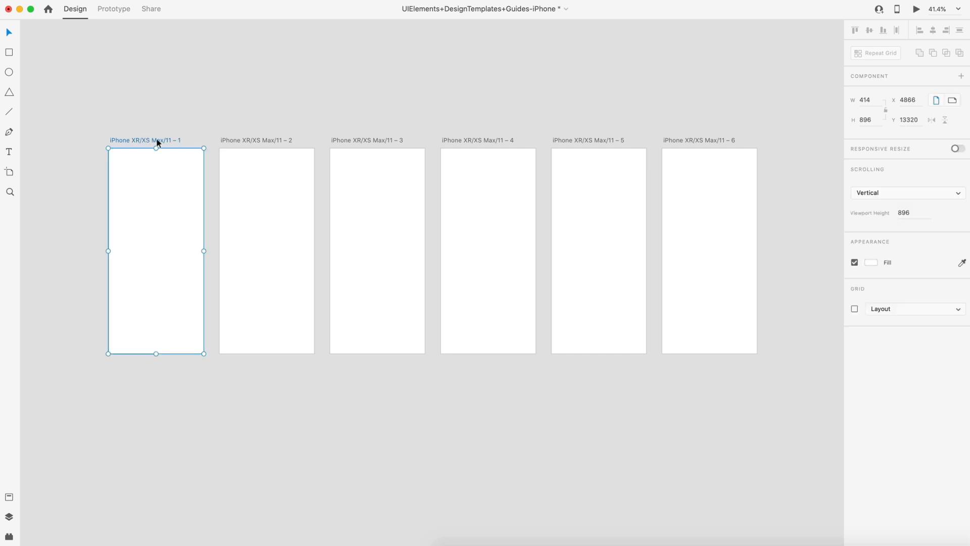
{"action": "left_click", "coordinate": [252, 140], "text": "shift"}
{"action": "left_click", "coordinate": [335, 141], "text": "shift"}
{"action": "left_click", "coordinate": [465, 138], "text": "shift"}
{"action": "left_click", "coordinate": [597, 140], "text": "shift"}
{"action": "left_click", "coordinate": [691, 138], "text": "shift"}
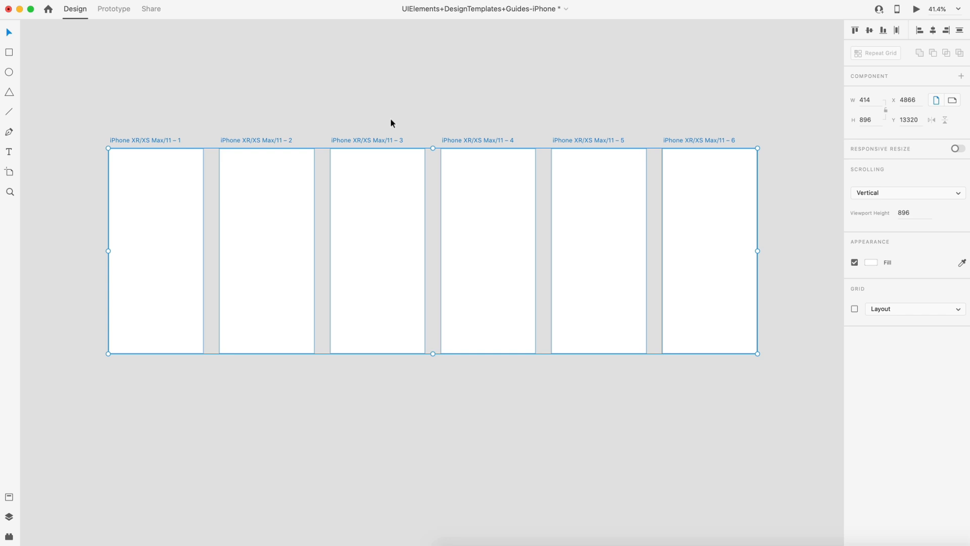
{"action": "key", "text": "super+shift+r"}
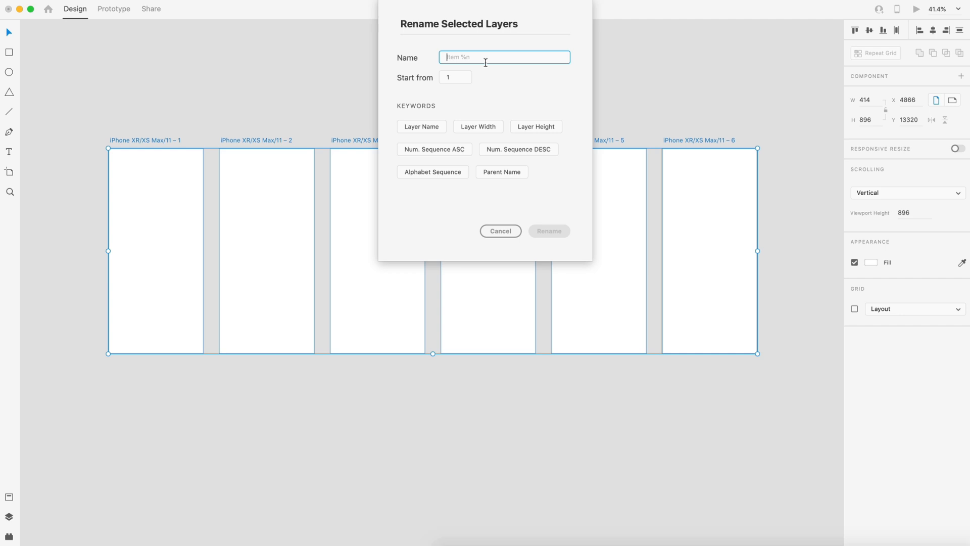
{"action": "type", "text": "Artboard"}
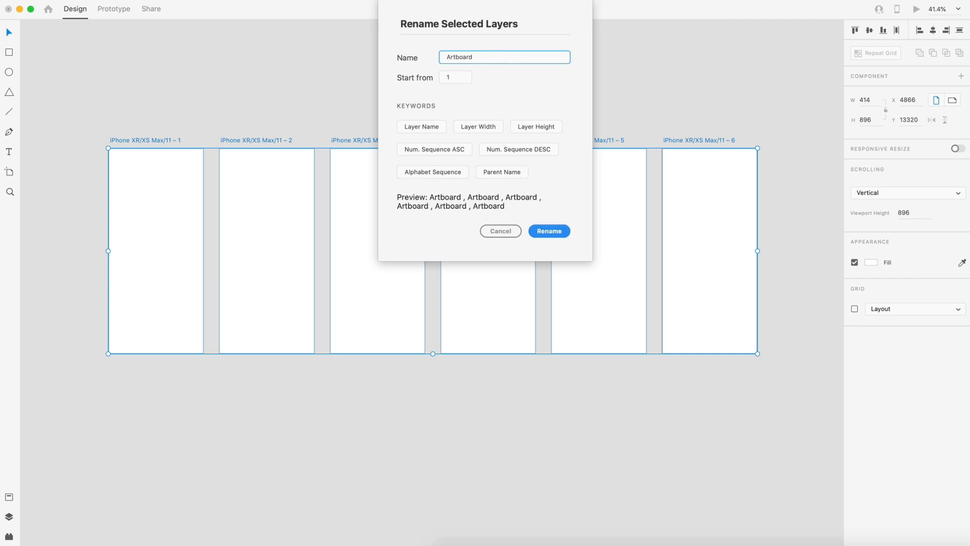
- Try the %N, layer name and layer height keywords after the base name, clearing each one again
{"action": "type", "text": "%N"}
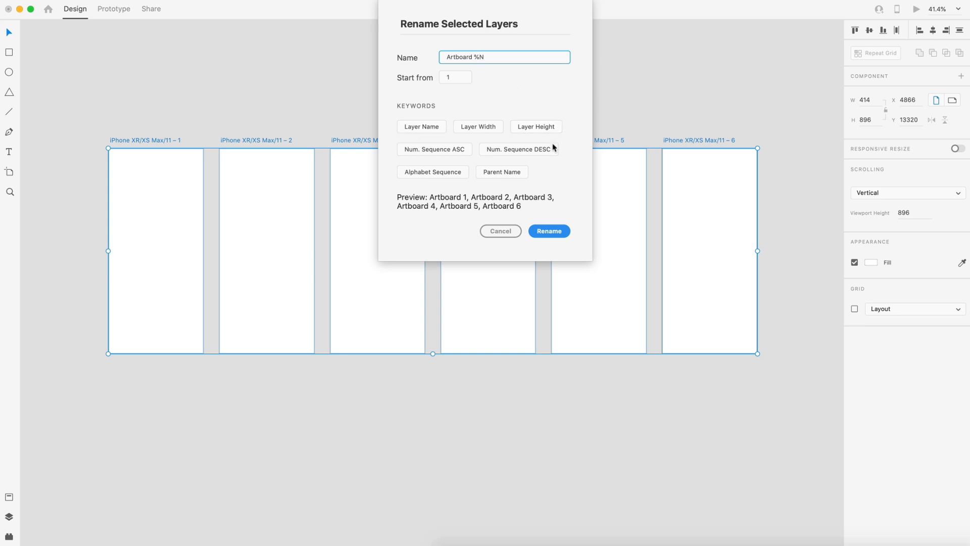
{"action": "key", "text": "BackSpace"}
{"action": "key", "text": "BackSpace"}
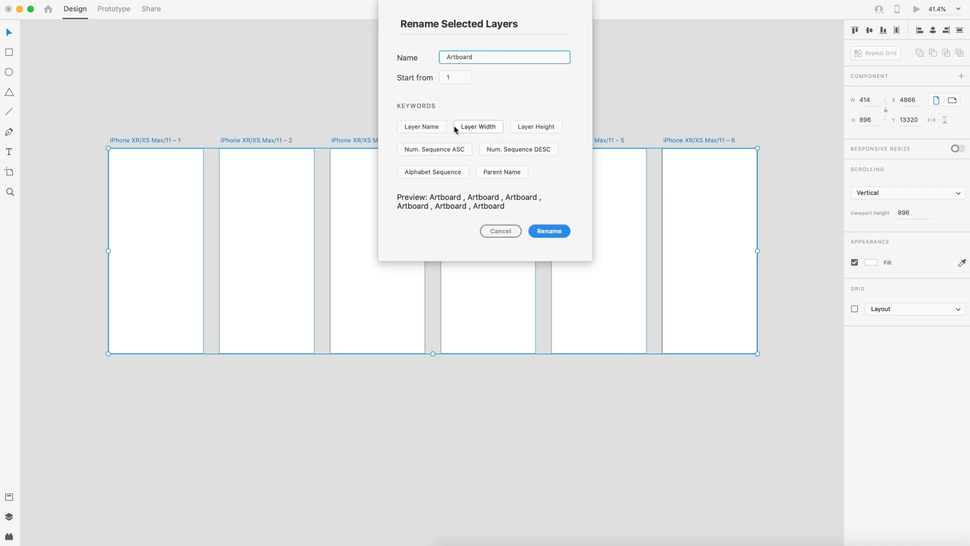
{"action": "left_click", "coordinate": [420, 127]}
{"action": "key", "text": "BackSpace"}
{"action": "key", "text": "BackSpace"}
{"action": "left_click", "coordinate": [536, 129]}
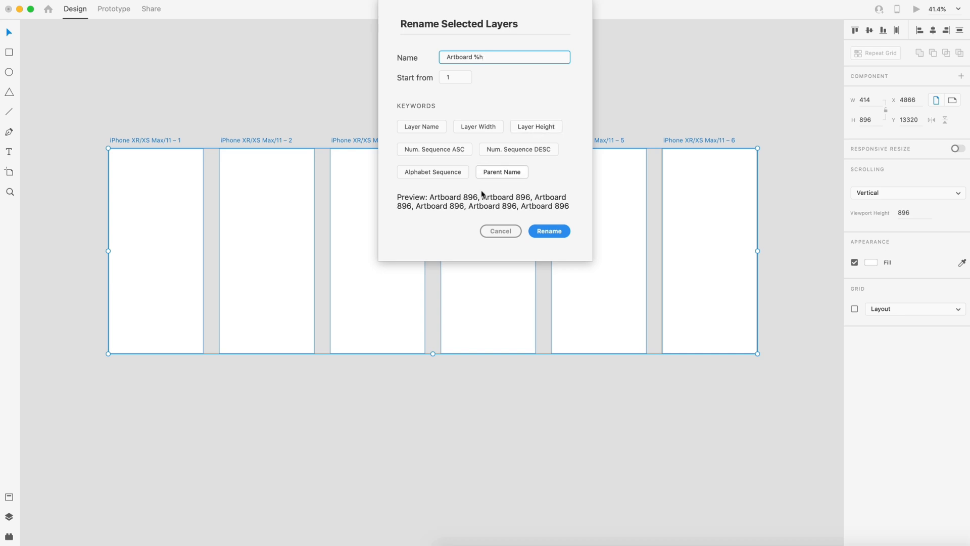
{"action": "key", "text": "BackSpace"}
{"action": "key", "text": "BackSpace"}
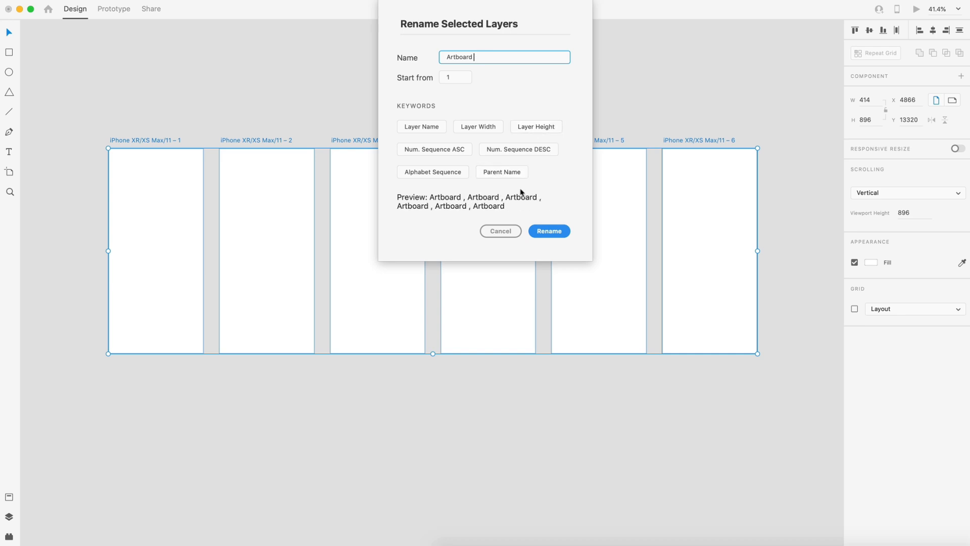
- Add the descending number sequence keyword %N to the name Artboard and rename the selected artboards
{"action": "left_click", "coordinate": [518, 151]}
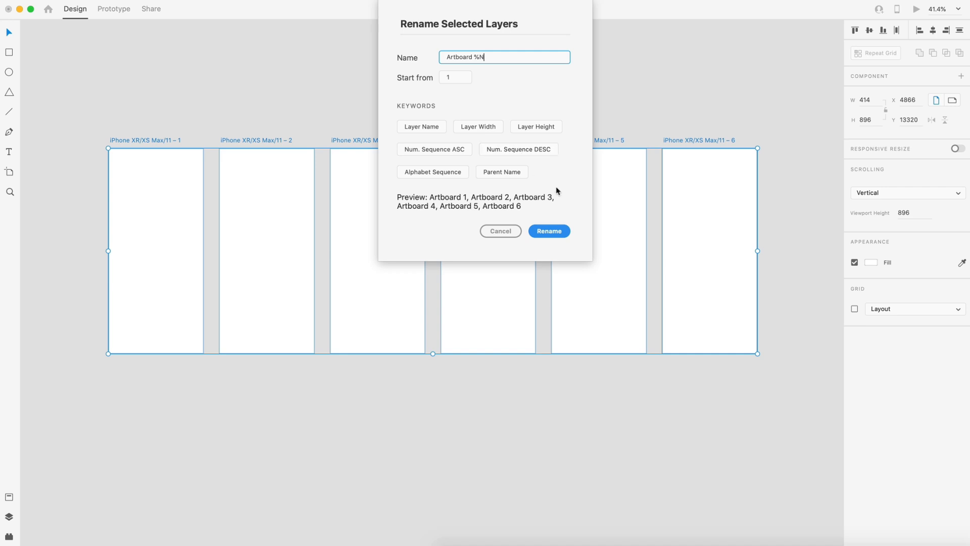
{"action": "left_click", "coordinate": [553, 234]}
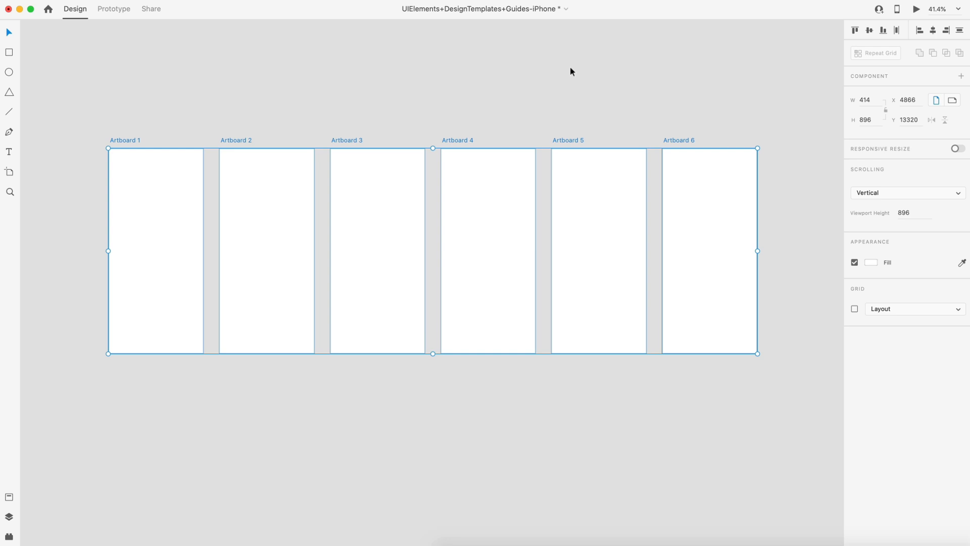
- Find Artboard and replace it with iPhone in the names of the six selected artboards, then deselect them
{"action": "key", "text": "super+shift+r"}
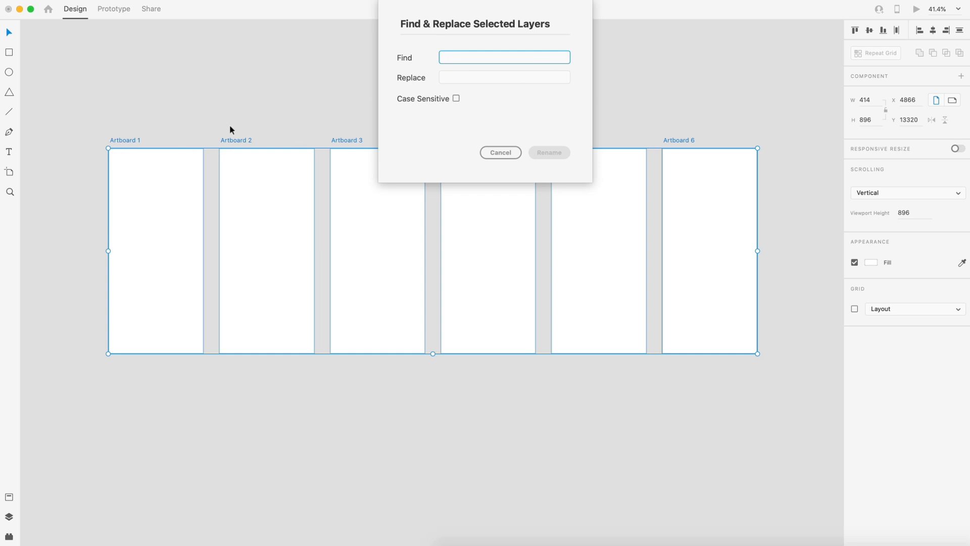
{"action": "type", "text": "Artboard"}
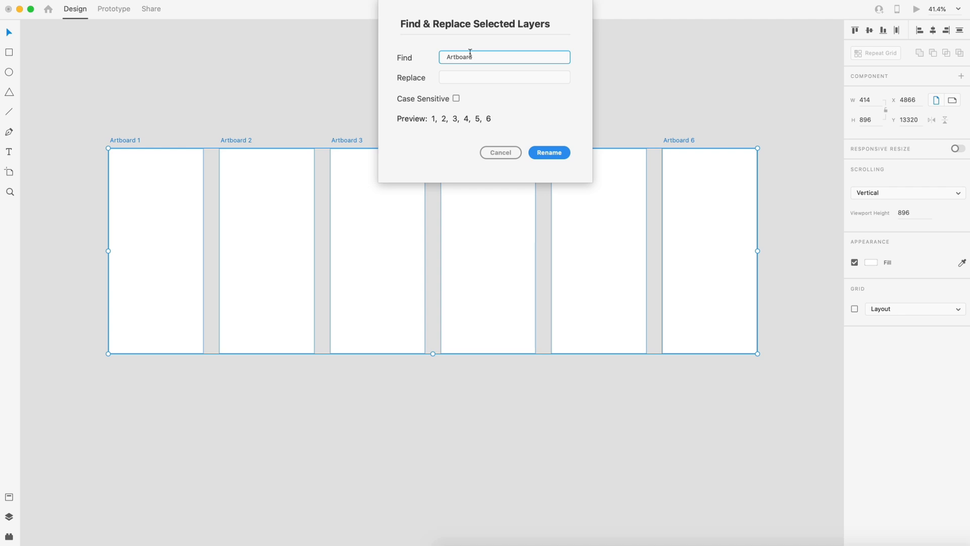
{"action": "left_click", "coordinate": [462, 78]}
{"action": "type", "text": "iPhone"}
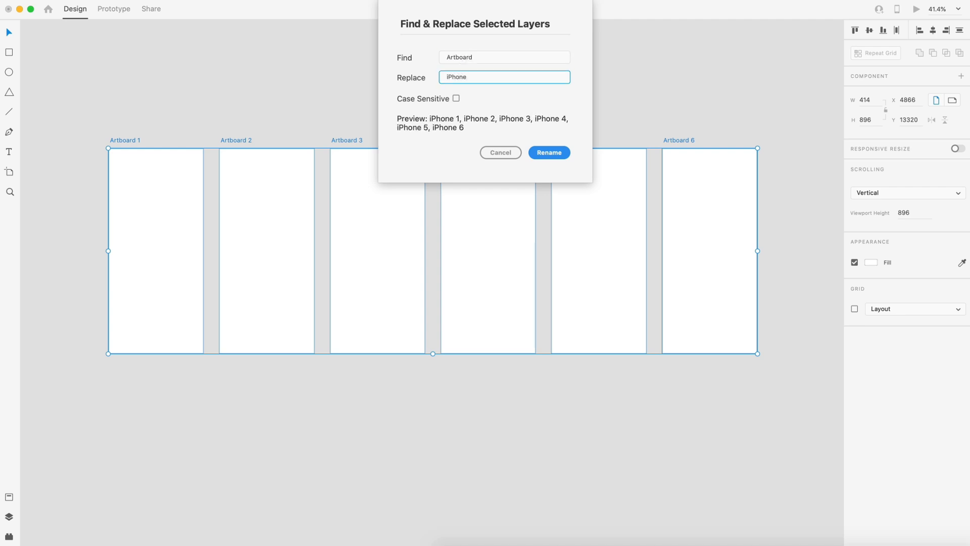
{"action": "left_click", "coordinate": [549, 152]}
{"action": "left_click", "coordinate": [424, 102]}
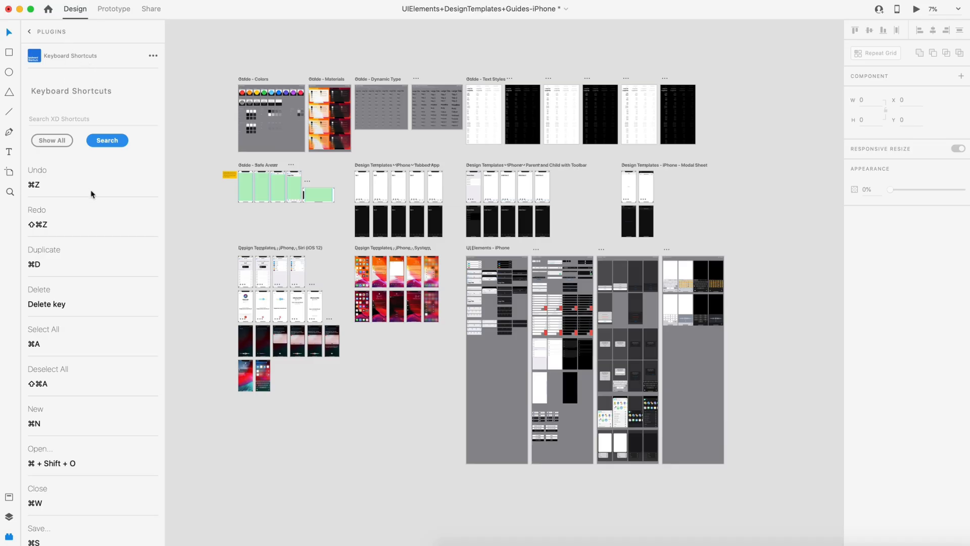
- Browse the Keyboard Shortcuts plugin's list and search it for mask
{"action": "scroll", "coordinate": [96, 187], "scroll_direction": "down", "scroll_amount": 10}
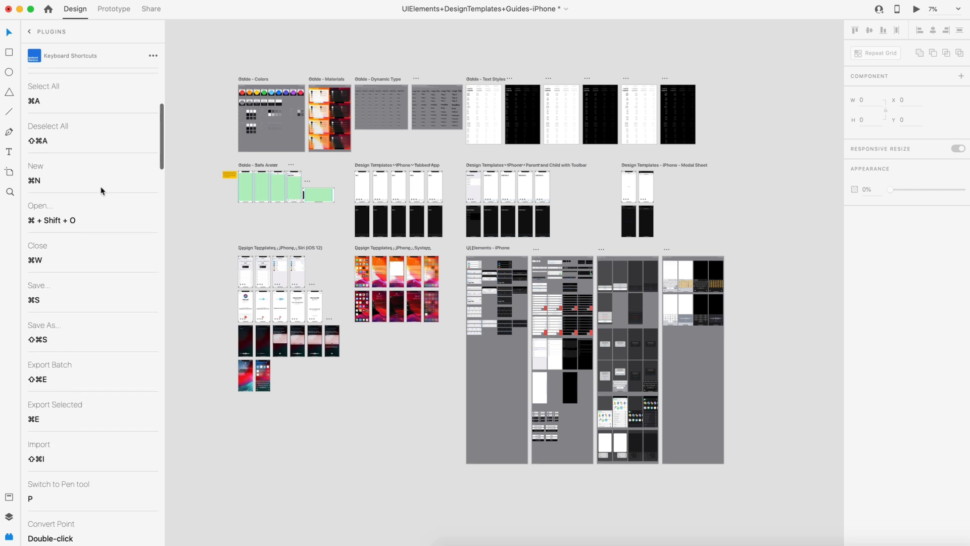
{"action": "scroll", "coordinate": [101, 191], "scroll_direction": "up", "scroll_amount": 10}
{"action": "left_click", "coordinate": [76, 118]}
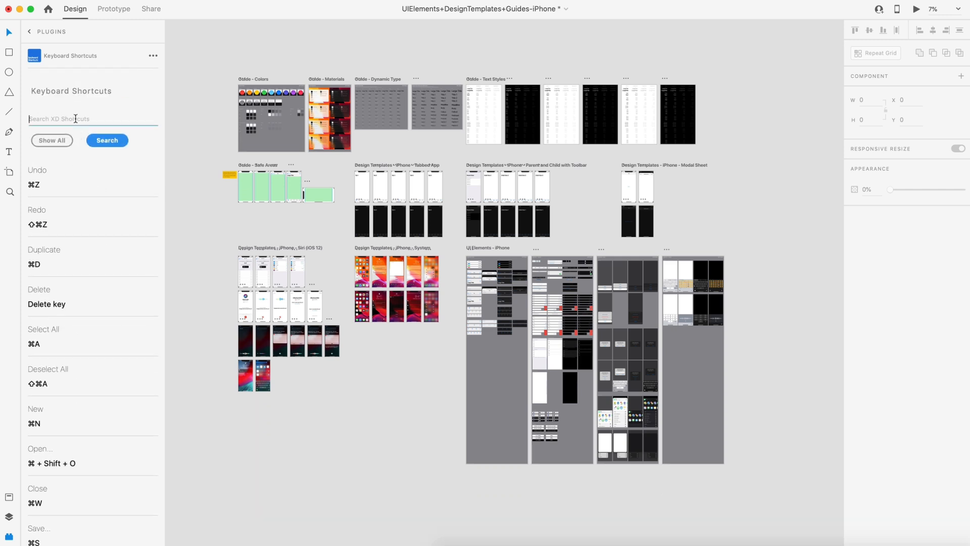
{"action": "type", "text": "mask"}
{"action": "left_click", "coordinate": [103, 145]}
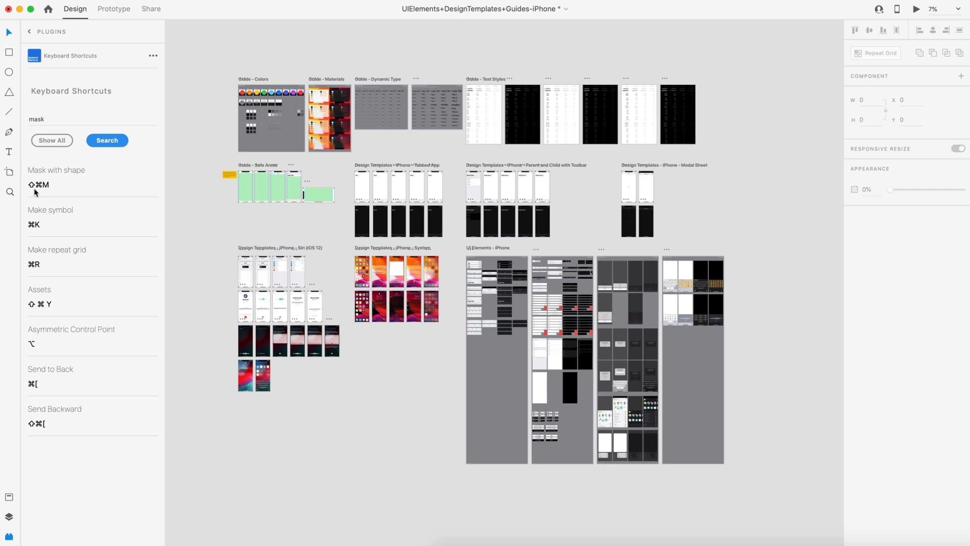
- Show all keyboard shortcuts again and look through the full list
{"action": "left_click", "coordinate": [69, 141]}
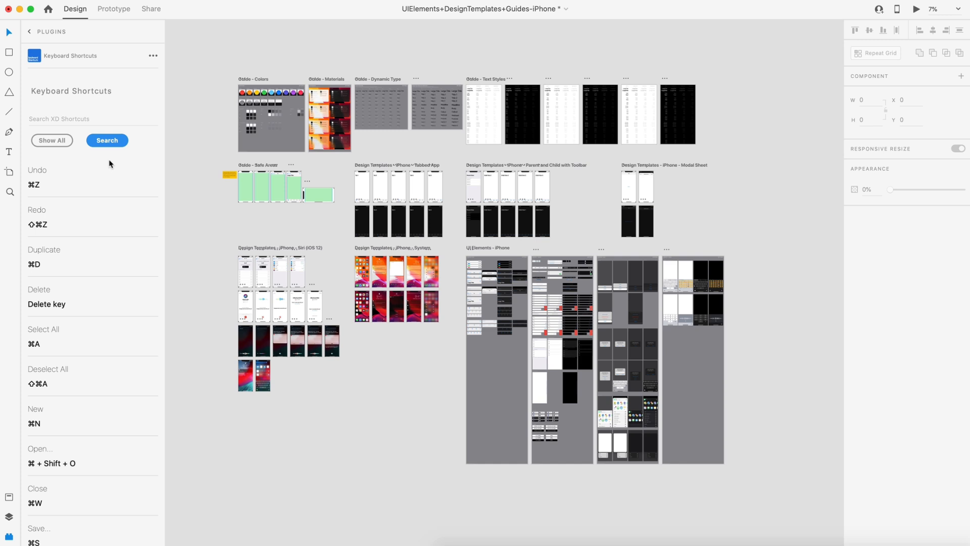
{"action": "scroll", "coordinate": [109, 165], "scroll_direction": "down", "scroll_amount": 3}
{"action": "scroll", "coordinate": [110, 166], "scroll_direction": "up", "scroll_amount": 3}
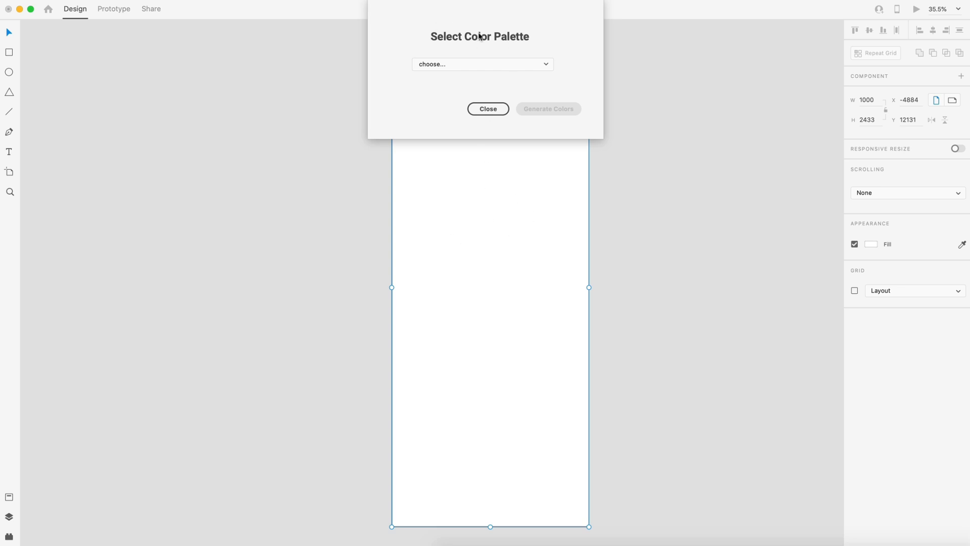
- Generate the Open Colors palette on the blank artboard
{"action": "left_click", "coordinate": [524, 64]}
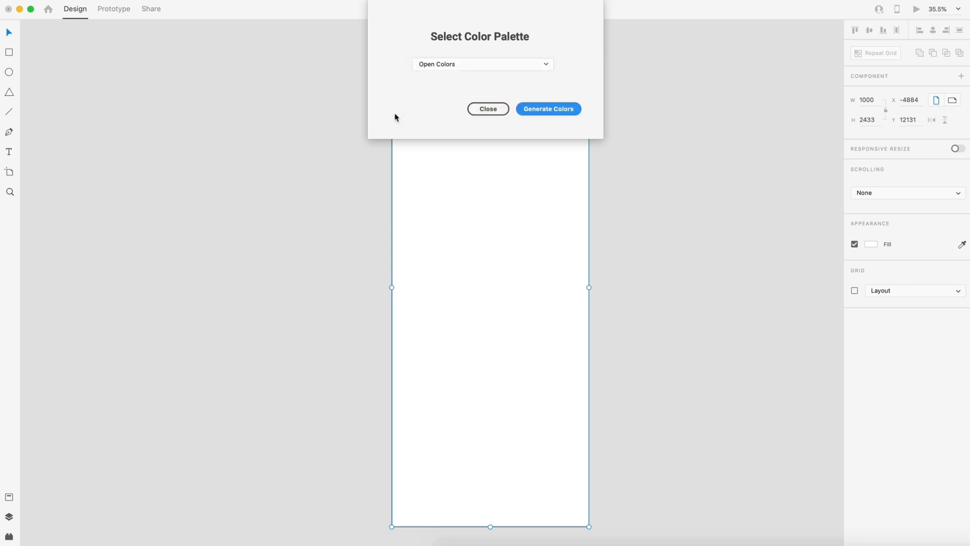
{"action": "left_click", "coordinate": [551, 113]}
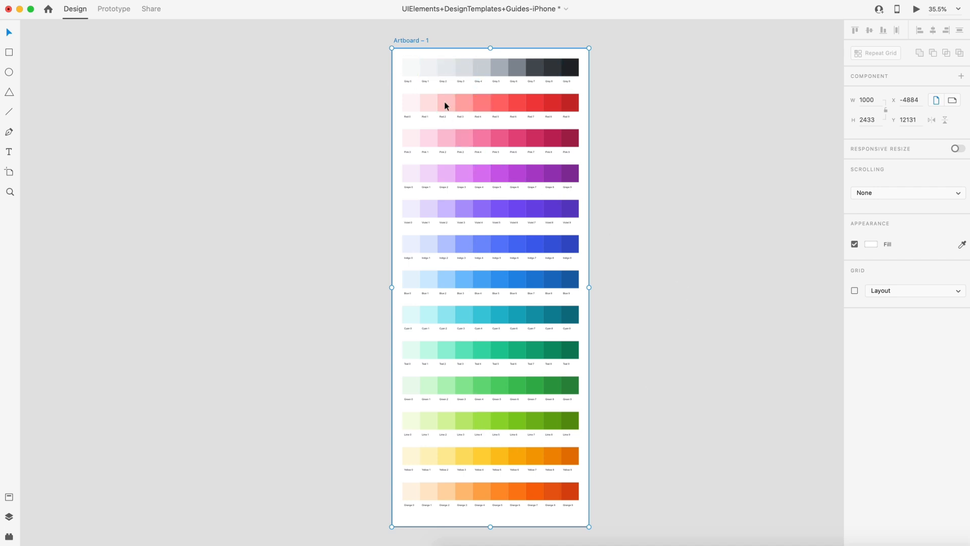
- Duplicate the palette artboard and delete all swatches and labels from the copy
{"action": "key", "text": "super+d"}
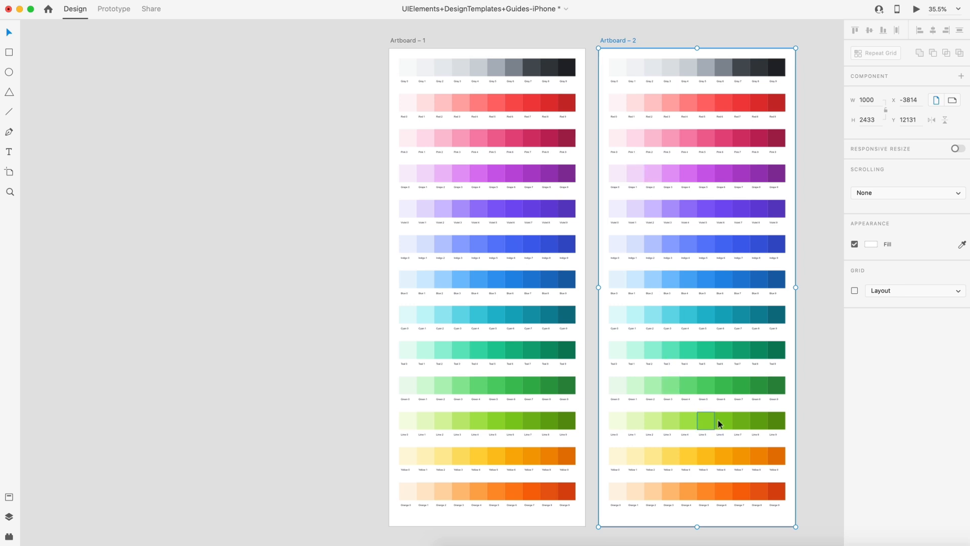
{"action": "scroll", "coordinate": [713, 416], "scroll_direction": "right", "scroll_amount": 3}
{"action": "left_click_drag", "start_coordinate": [741, 518], "coordinate": [518, 270]}
{"action": "left_click_drag", "start_coordinate": [515, 234], "coordinate": [523, 62]}
{"action": "key", "text": "Delete"}
- Generate the Ant Design Colors palette on the empty Artboard – 2
{"action": "left_click", "coordinate": [551, 46]}
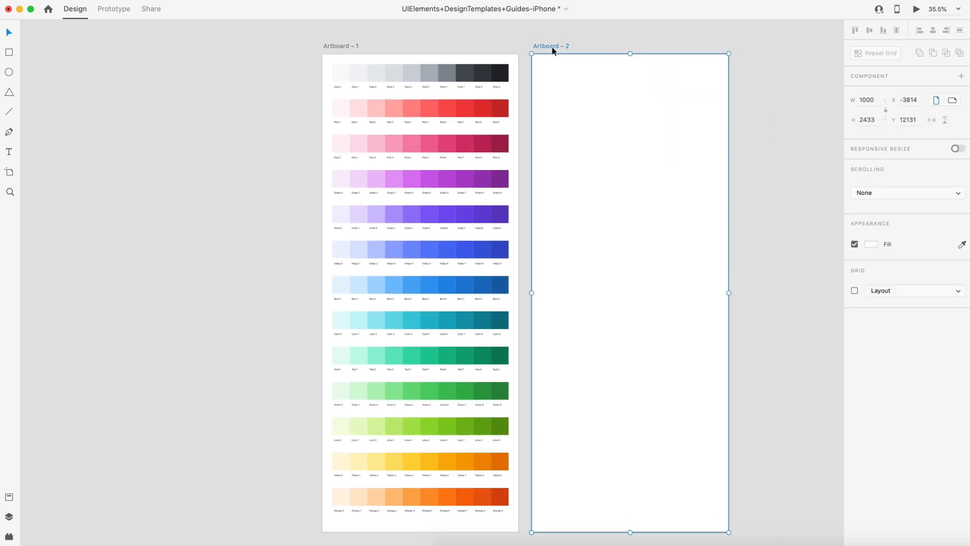
{"action": "key", "text": "super+shift+p"}
{"action": "left_click", "coordinate": [458, 64]}
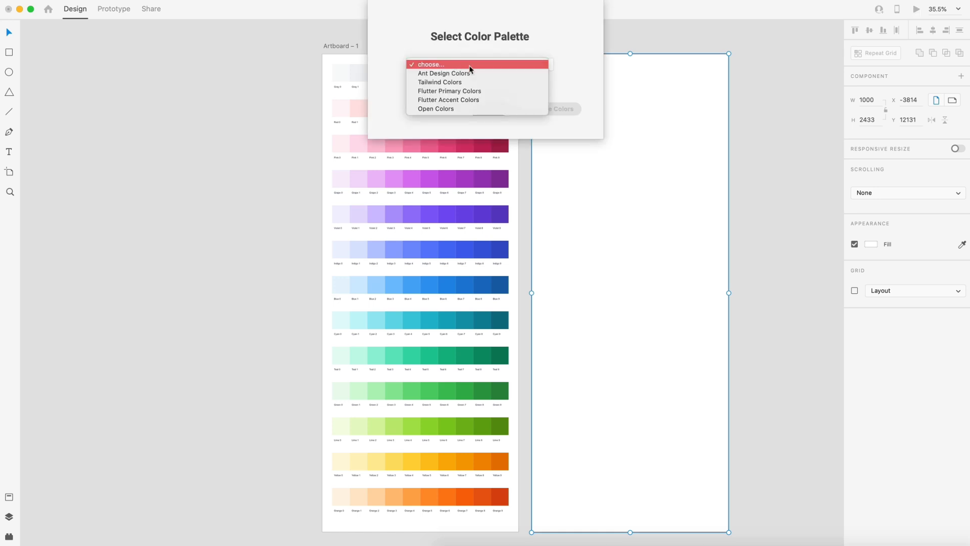
{"action": "left_click", "coordinate": [427, 74]}
{"action": "left_click", "coordinate": [565, 108]}
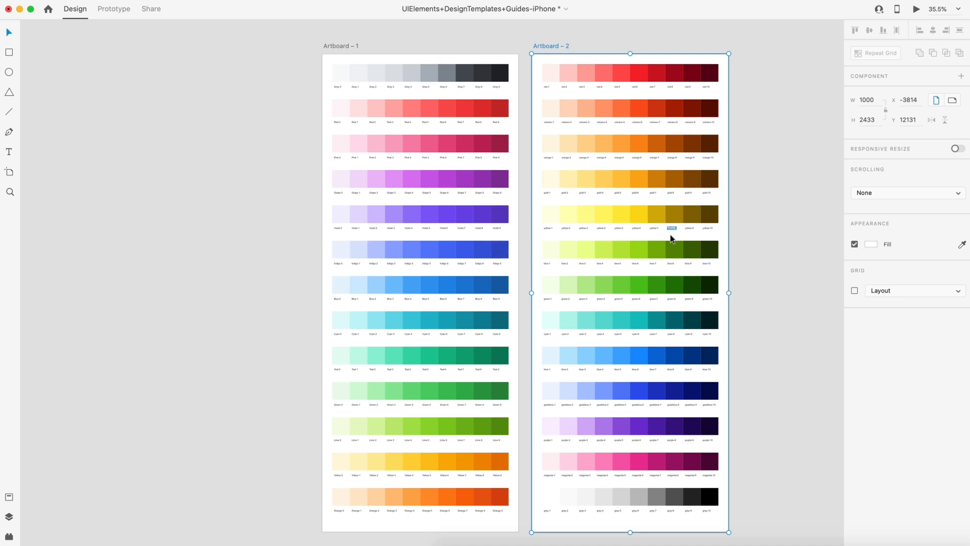
- Add the lime-6, cyan-4 and blue-8 swatches from Artboard – 2 to the document's color assets
{"action": "scroll", "coordinate": [672, 242], "scroll_direction": "up", "scroll_amount": 5}
{"action": "left_click", "coordinate": [600, 257]}
{"action": "left_click", "coordinate": [532, 420], "text": "shift"}
{"action": "left_click", "coordinate": [682, 491], "text": "shift"}
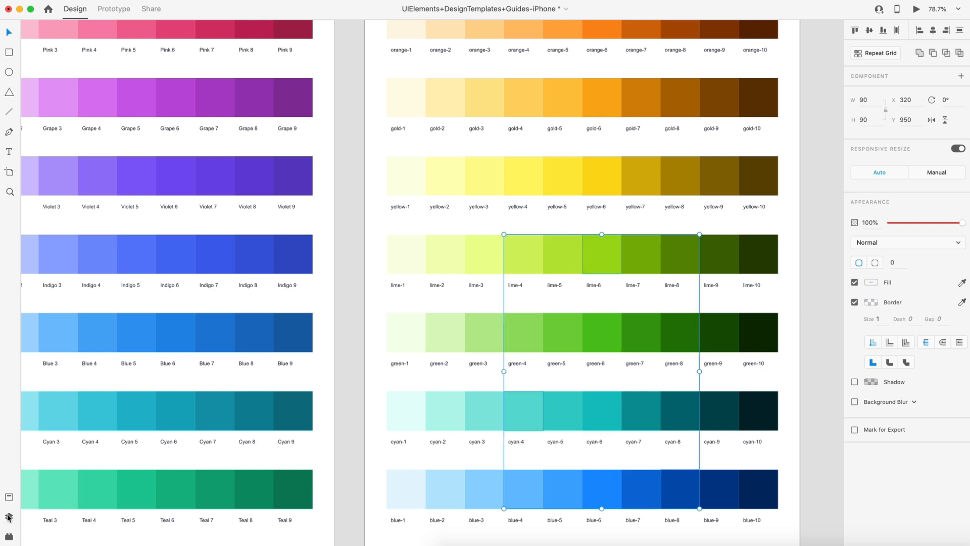
{"action": "left_click", "coordinate": [9, 497]}
{"action": "scroll", "coordinate": [119, 127], "scroll_direction": "up", "scroll_amount": 15}
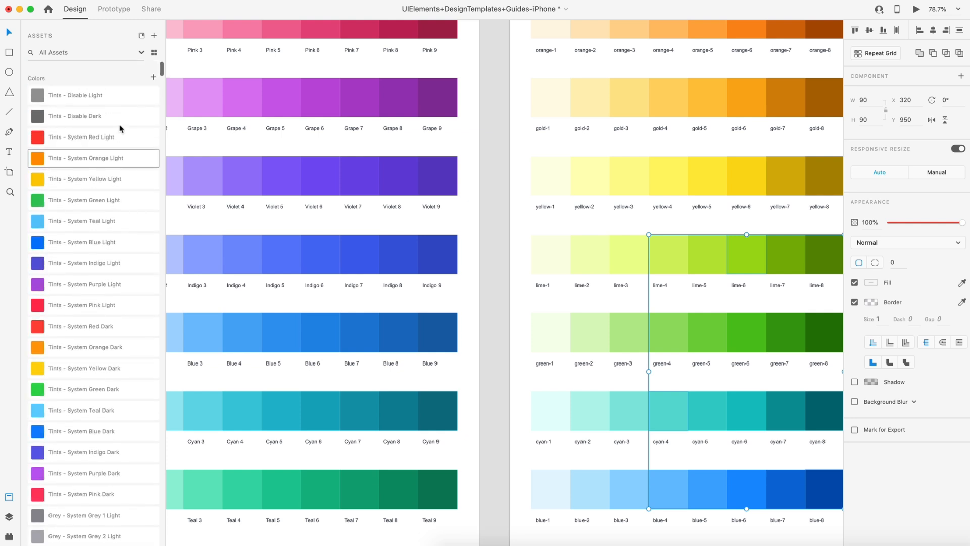
{"action": "left_click", "coordinate": [153, 77]}
{"action": "left_click", "coordinate": [486, 248]}
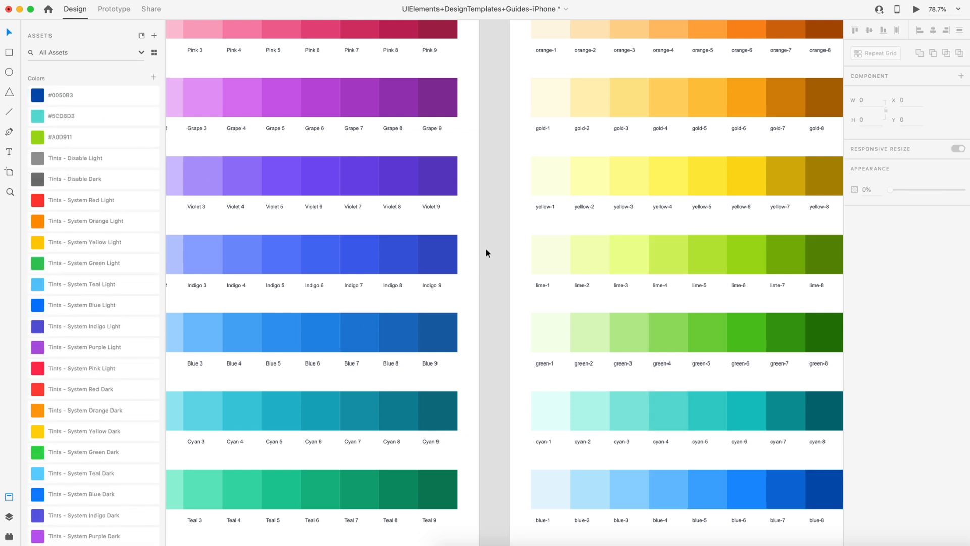
- Delete both palette artboards, Artboard – 1 and Artboard – 2
{"action": "key", "text": "super+0"}
{"action": "left_click", "coordinate": [366, 104]}
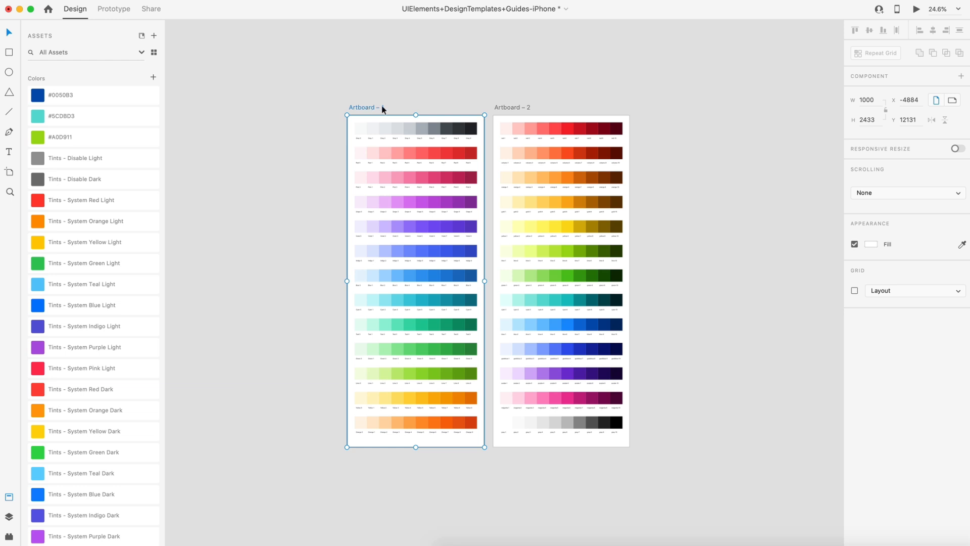
{"action": "key", "text": "Delete"}
{"action": "left_click", "coordinate": [489, 108]}
{"action": "key", "text": "Delete"}
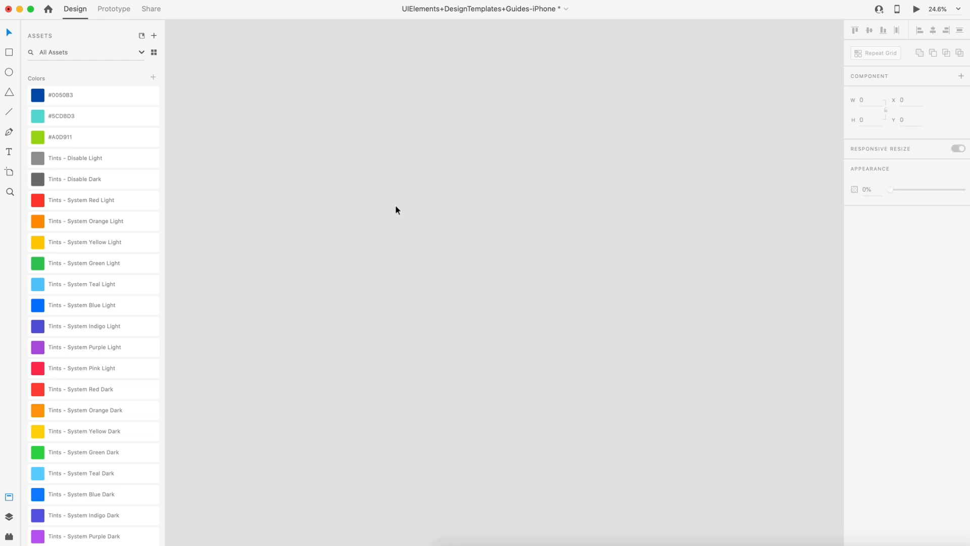